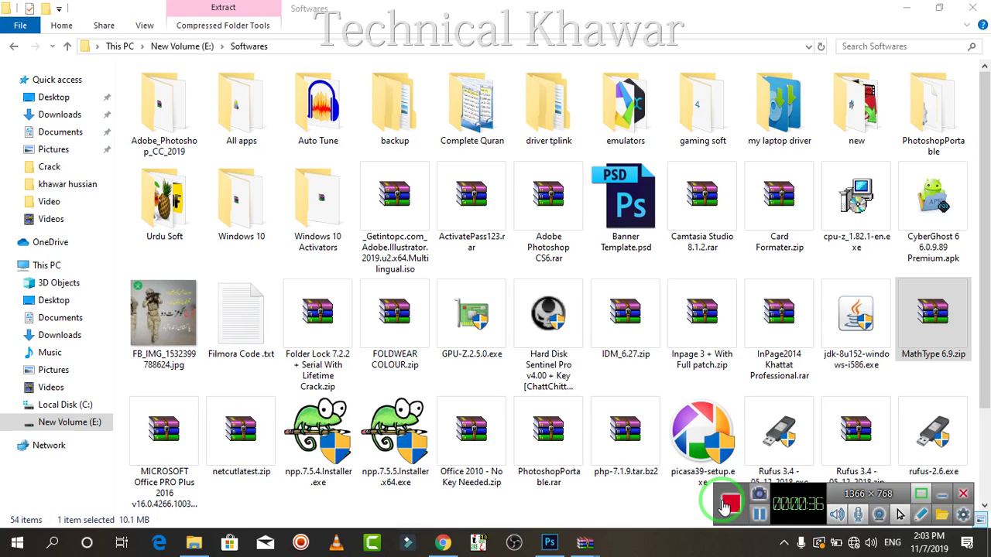
# Open MathType 6.9.zip from the Softwares folder in WinRAR.
pyautogui.click(923, 344)
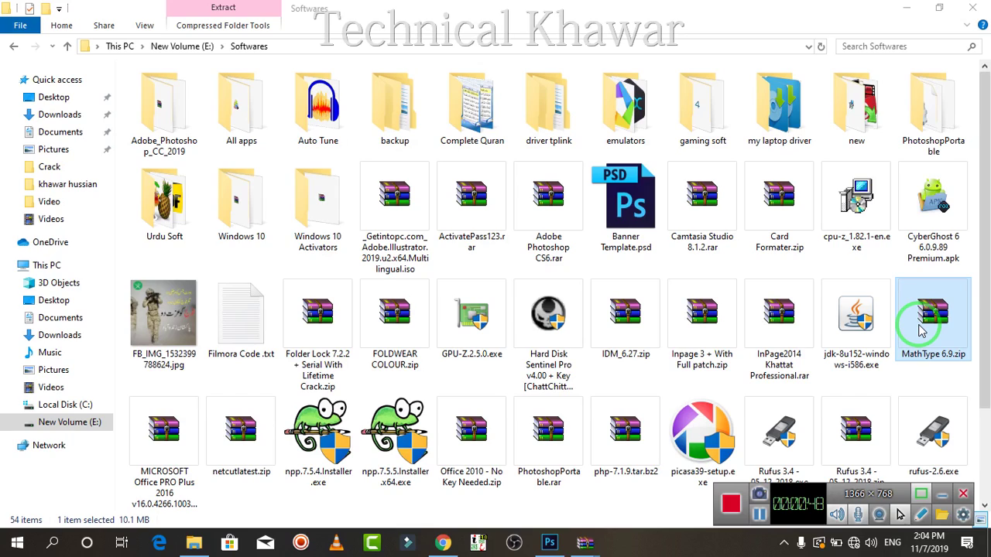
pyautogui.doubleClick(922, 329)
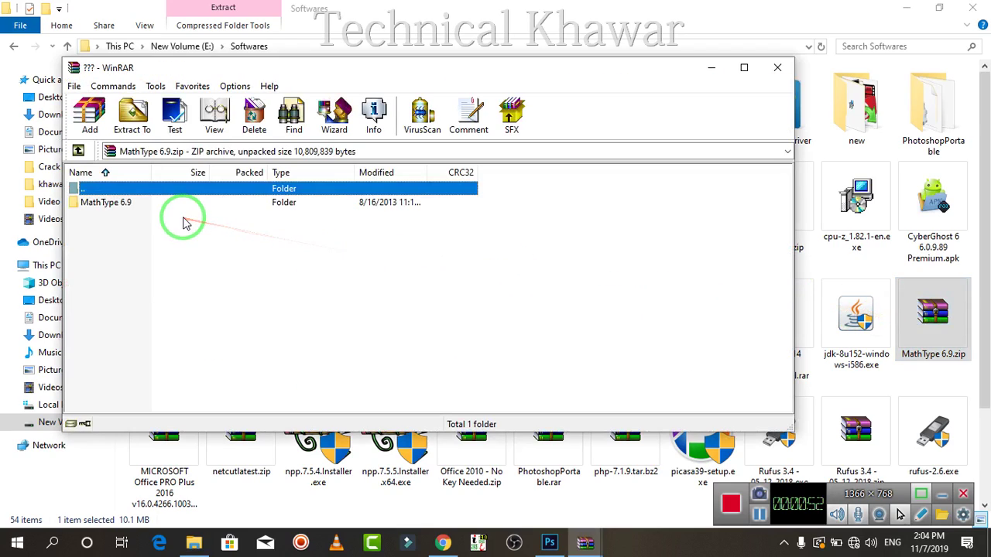
# Run InstallMTW6.9.exe from the archive's MathType 6.9 folder.
pyautogui.doubleClick(120, 204)
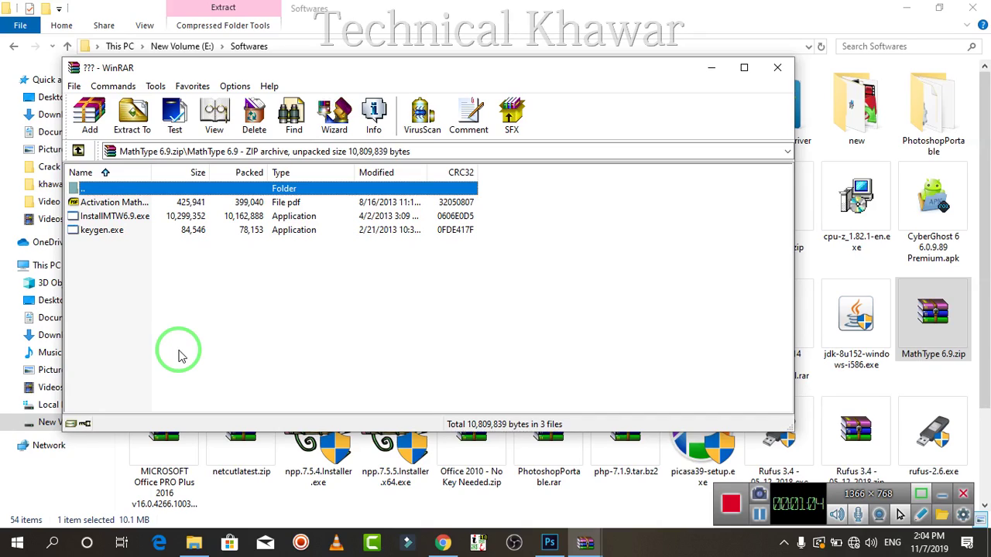
pyautogui.click(141, 223)
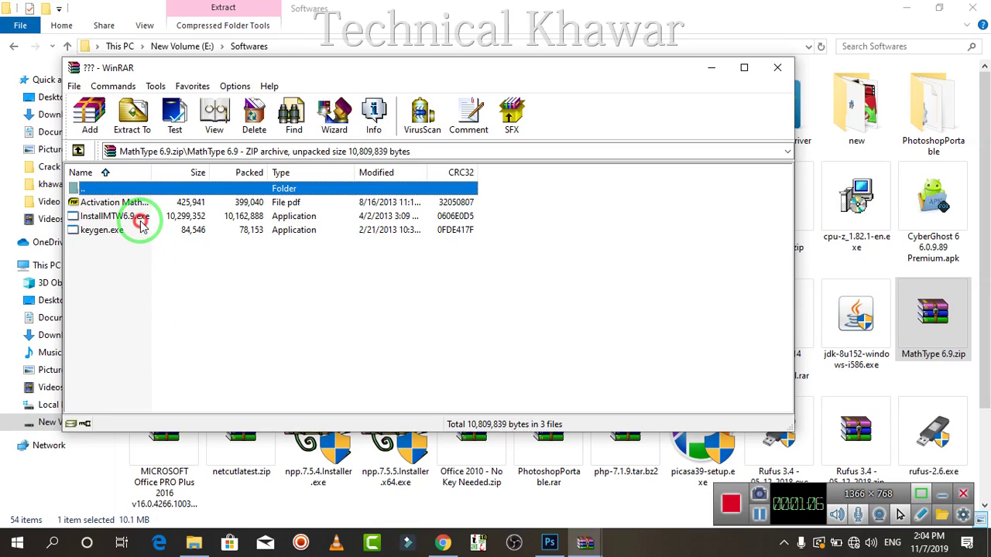
pyautogui.doubleClick(141, 223)
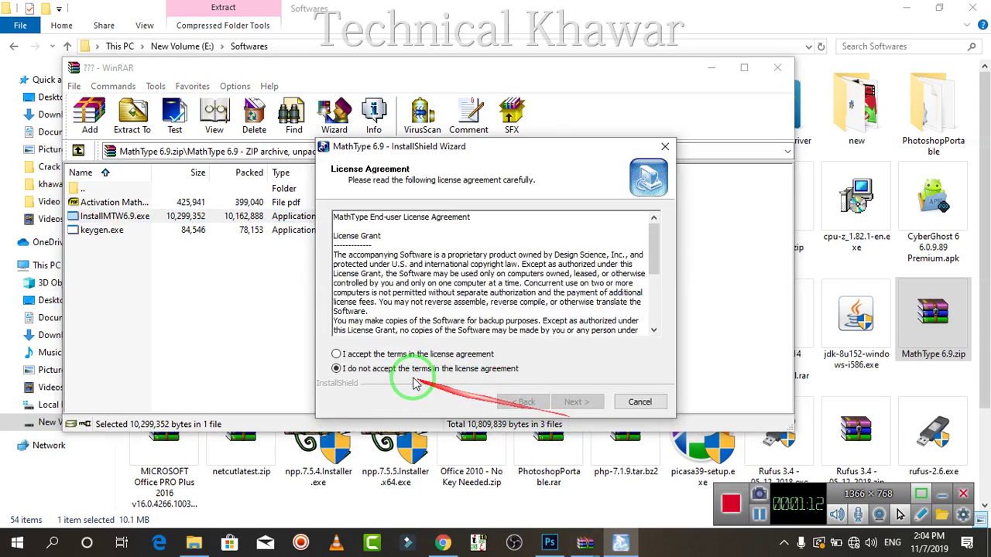
# Accept the MathType 6.9 license agreement and continue to the licensing options.
pyautogui.click(415, 354)
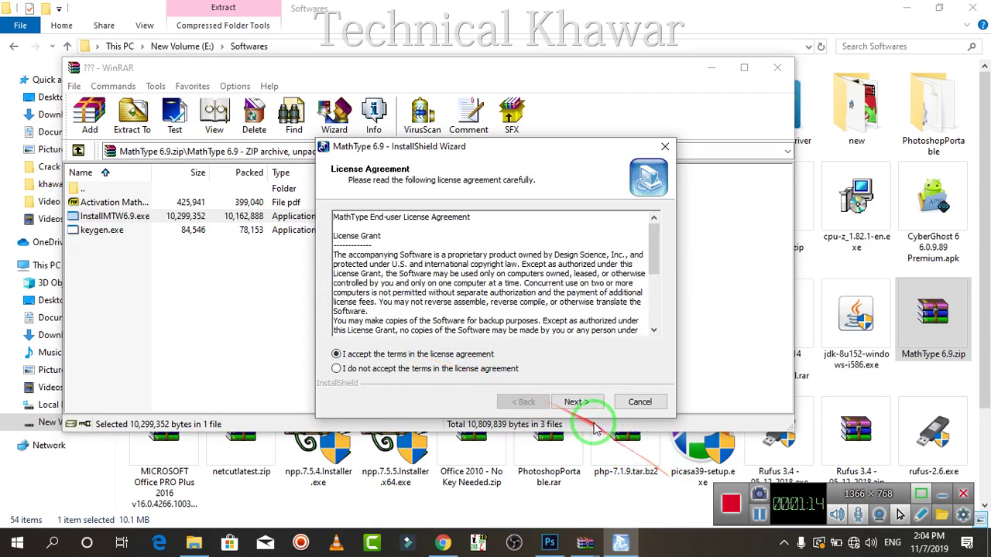
pyautogui.click(586, 403)
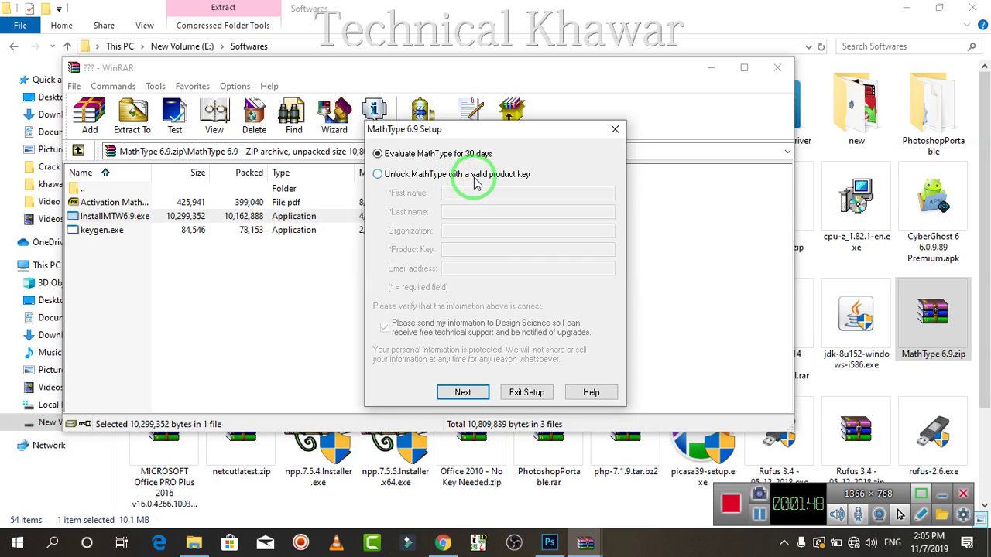
# Choose product-key unlocking, run keygen.exe and select its serial beside the setup form.
pyautogui.click(378, 173)
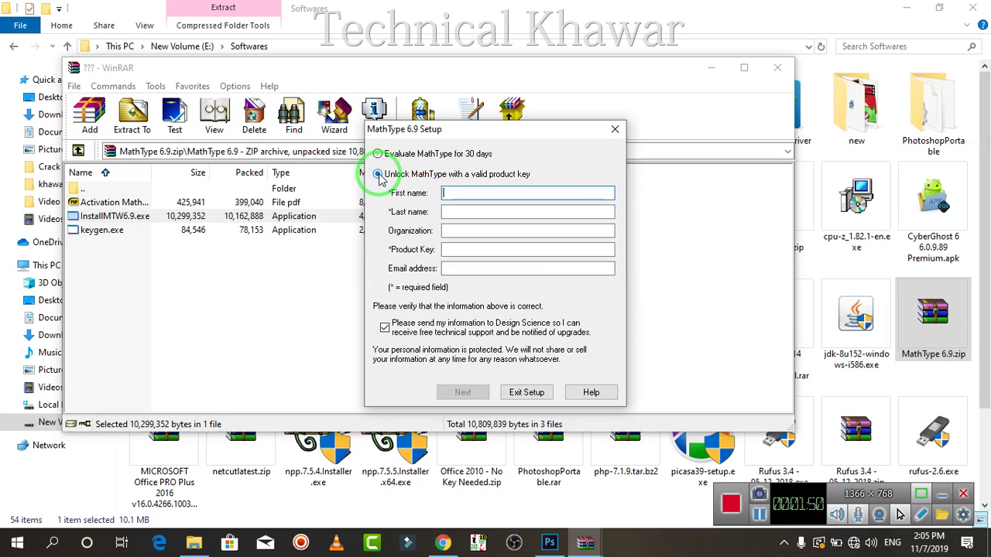
pyautogui.doubleClick(113, 231)
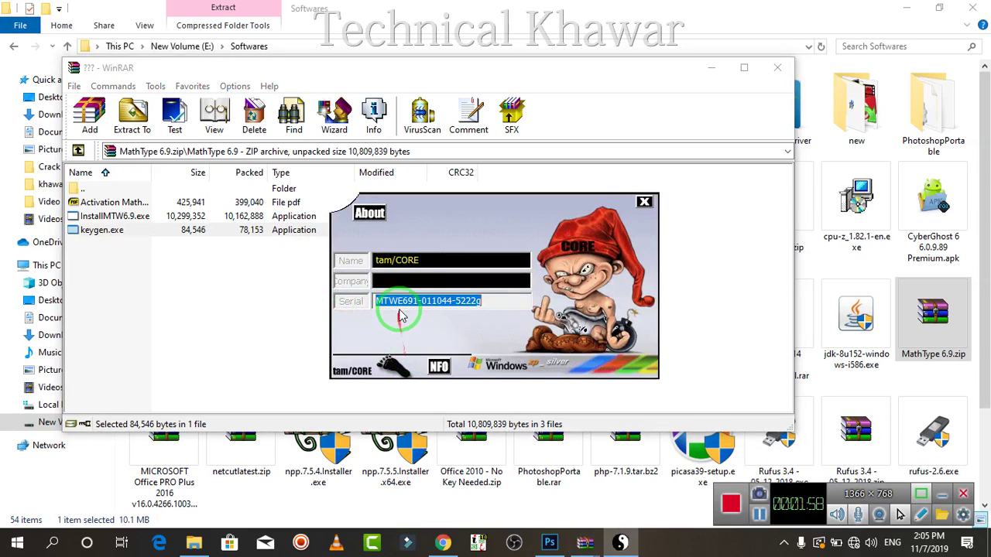
pyautogui.click(430, 306)
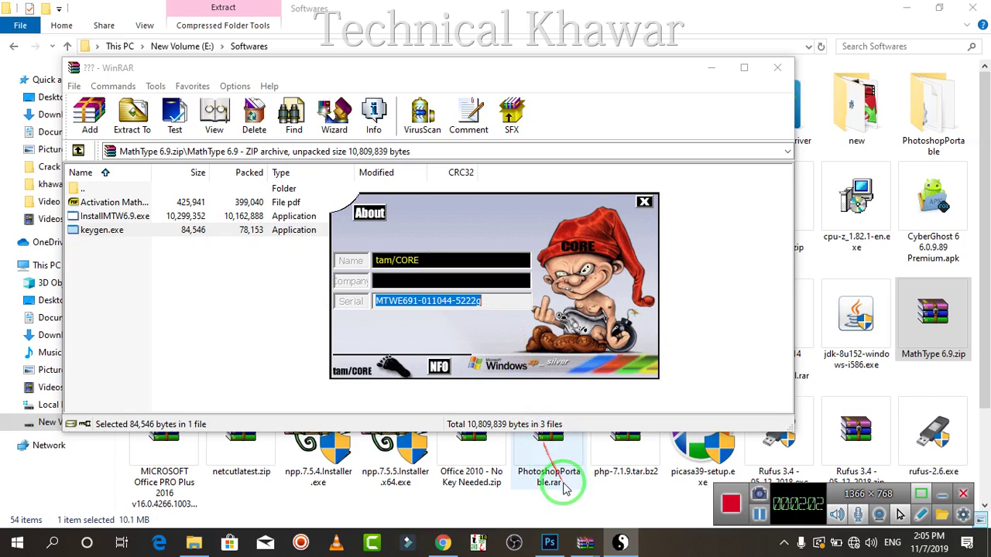
pyautogui.click(712, 68)
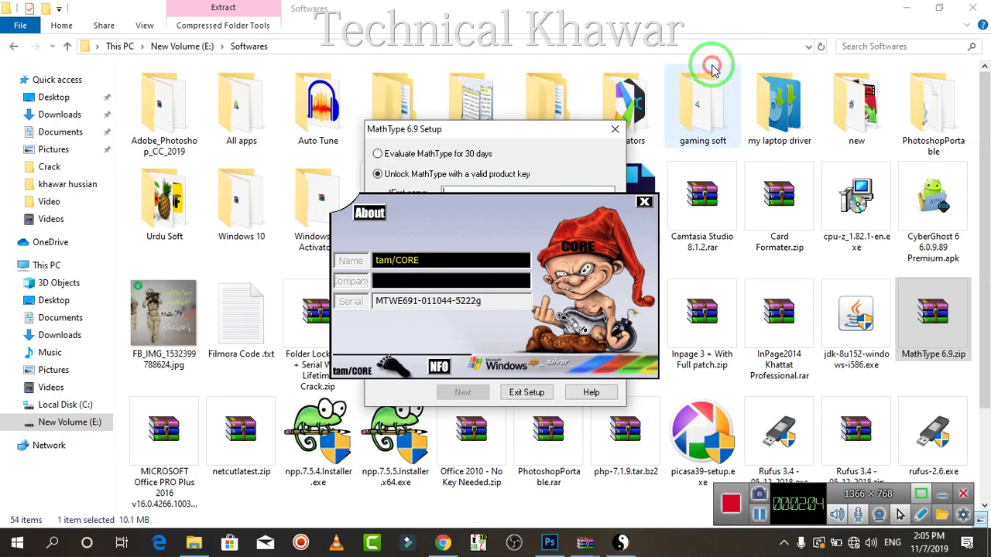
pyautogui.moveTo(526, 136); pyautogui.dragTo(802, 130)
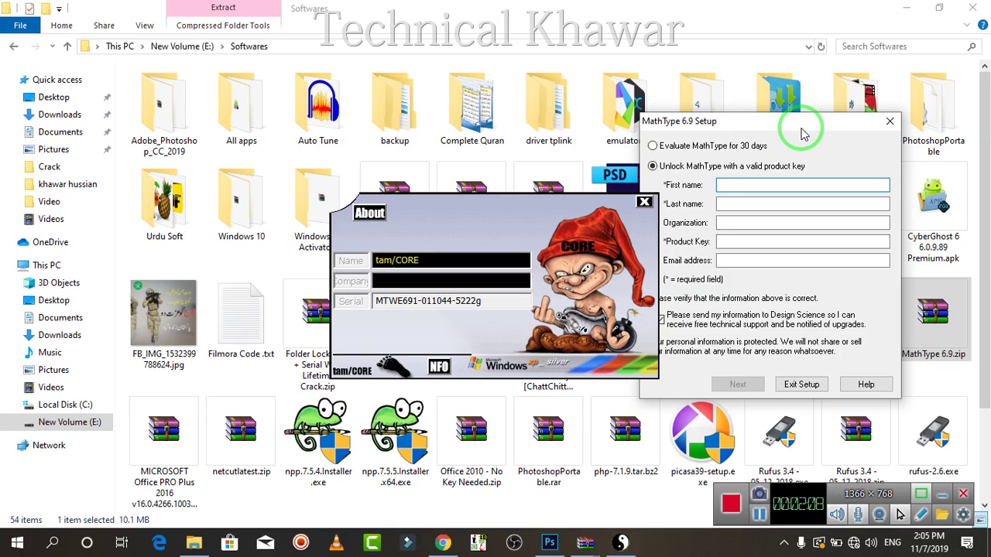
# Enter first and last name, organization 'Computer', the pasted product key and an e-mail, then continue.
pyautogui.write('Tam')
pyautogui.press('Tab')
pyautogui.write('c')
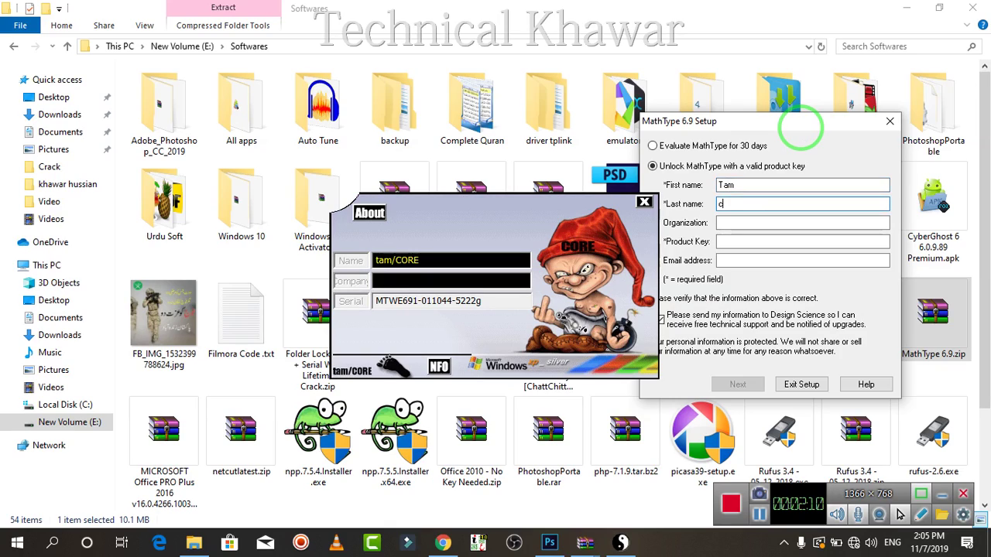
pyautogui.write('ore')
pyautogui.press('Tab')
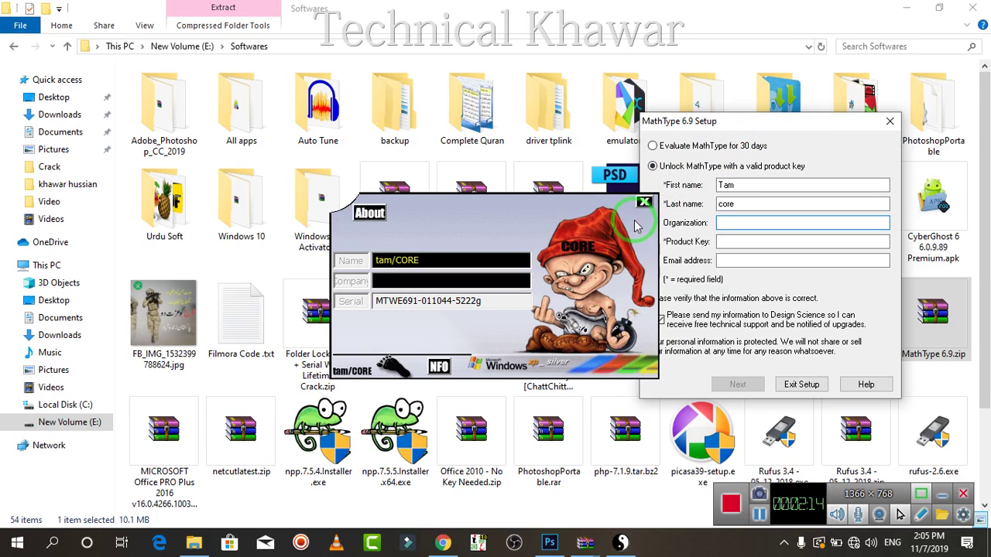
pyautogui.click(645, 203)
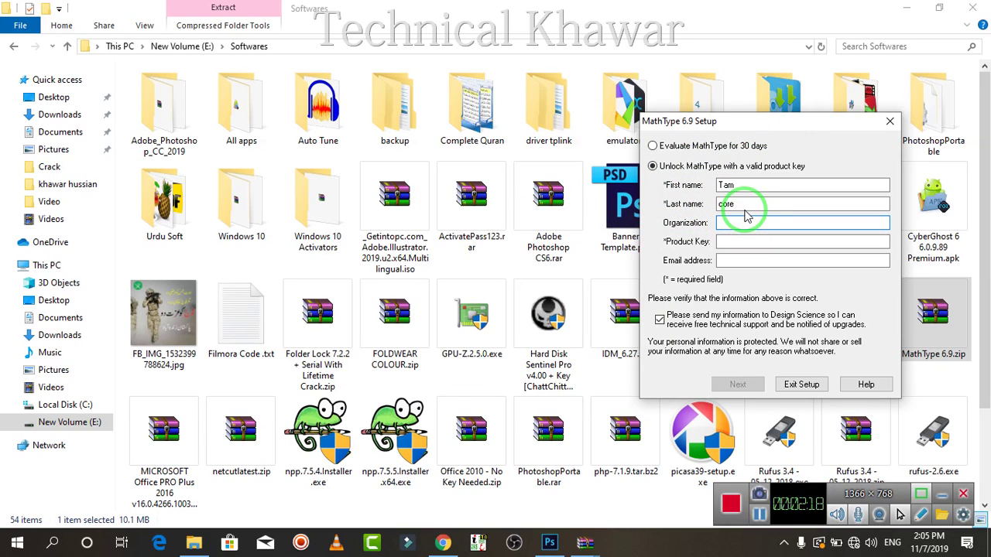
pyautogui.write('Computer')
pyautogui.press('Tab')
pyautogui.hotkey('ctrl', 'v')
pyautogui.press('Tab')
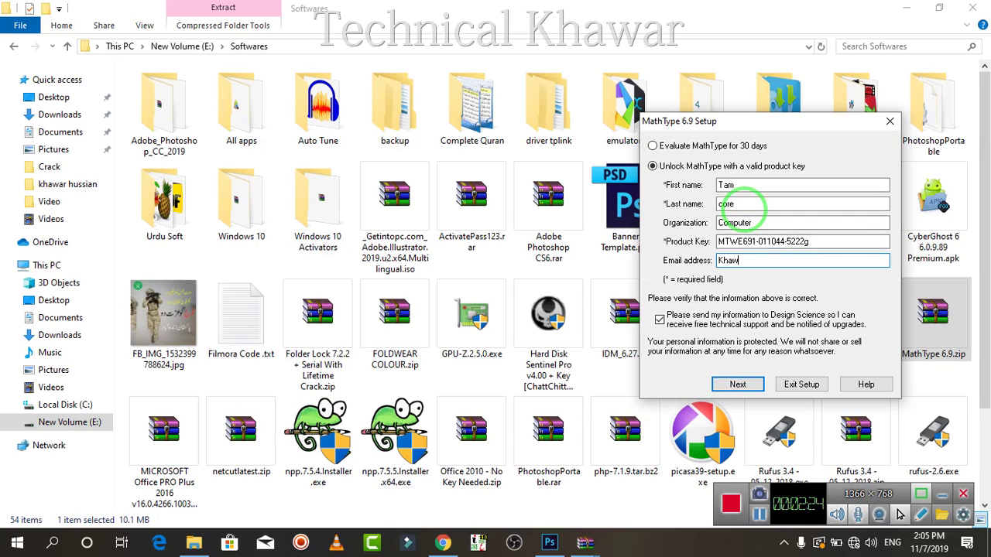
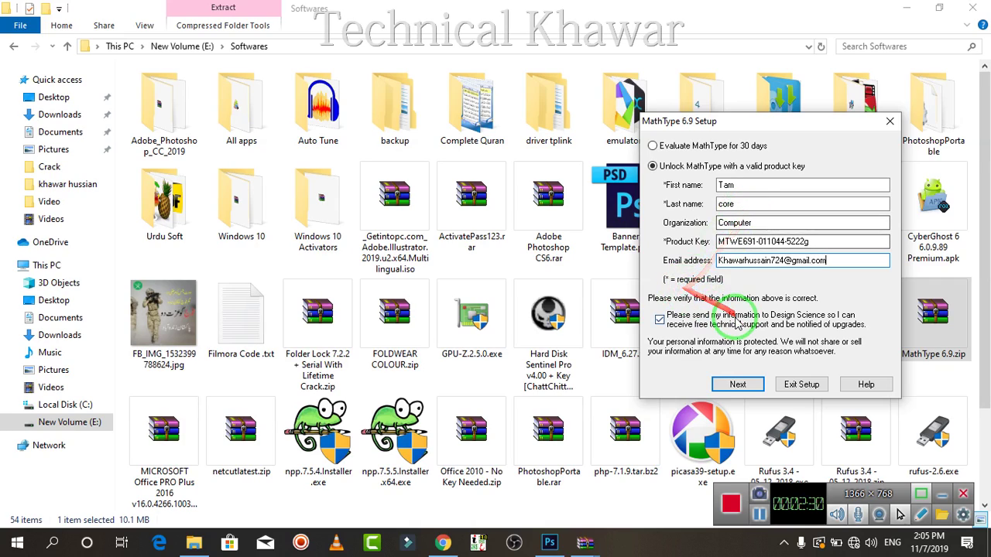
pyautogui.click(734, 385)
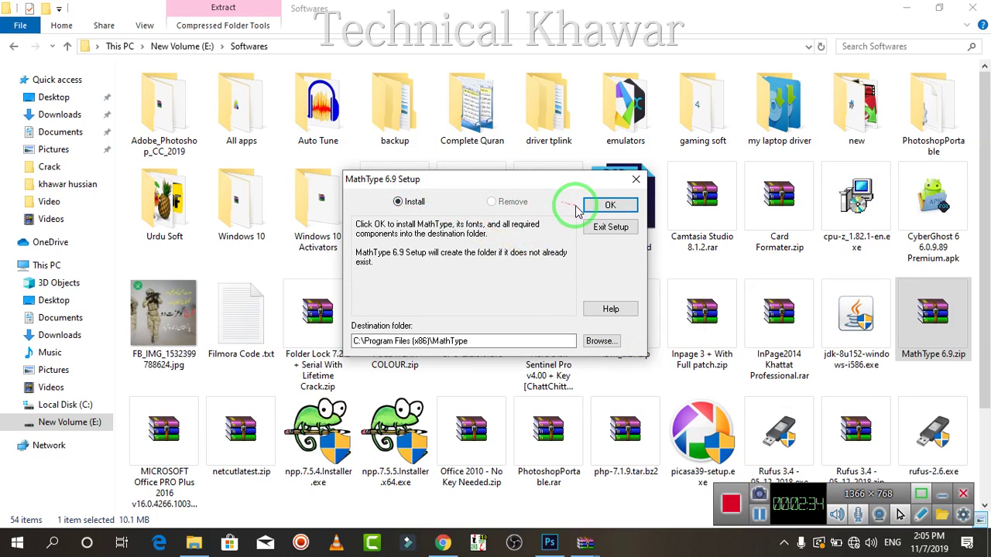
# Install MathType into a newly created C:\Program Files (x86)\MathType folder and close the installer.
pyautogui.click(600, 204)
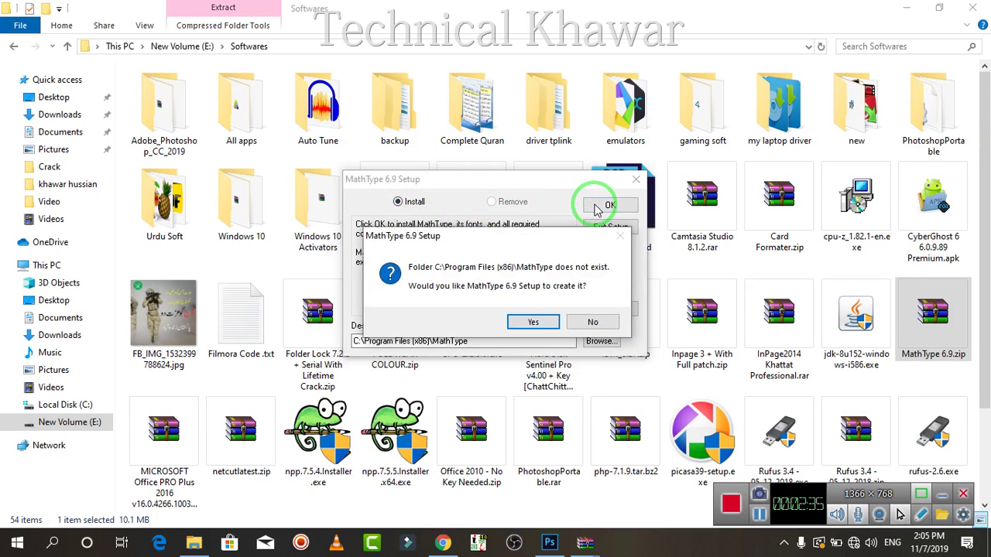
pyautogui.click(535, 322)
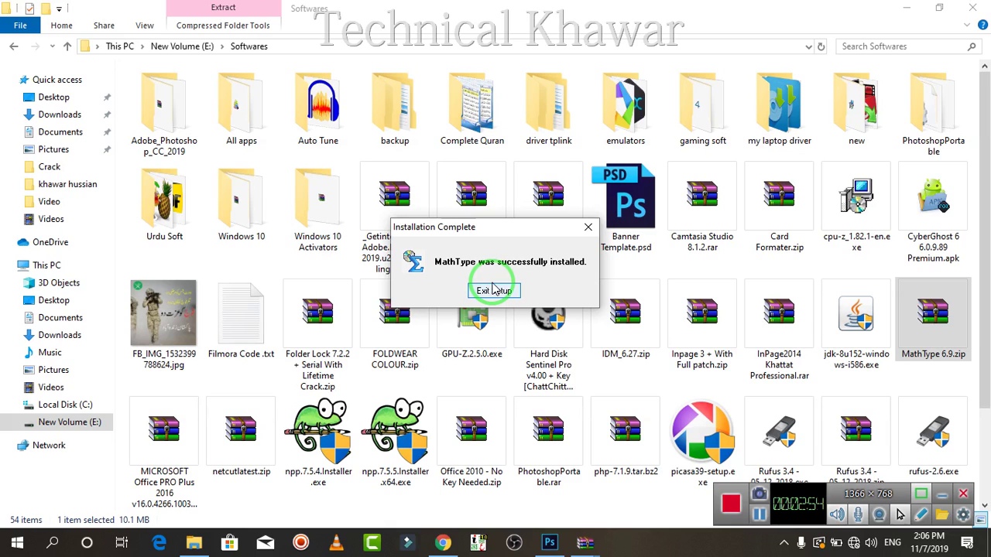
pyautogui.click(494, 290)
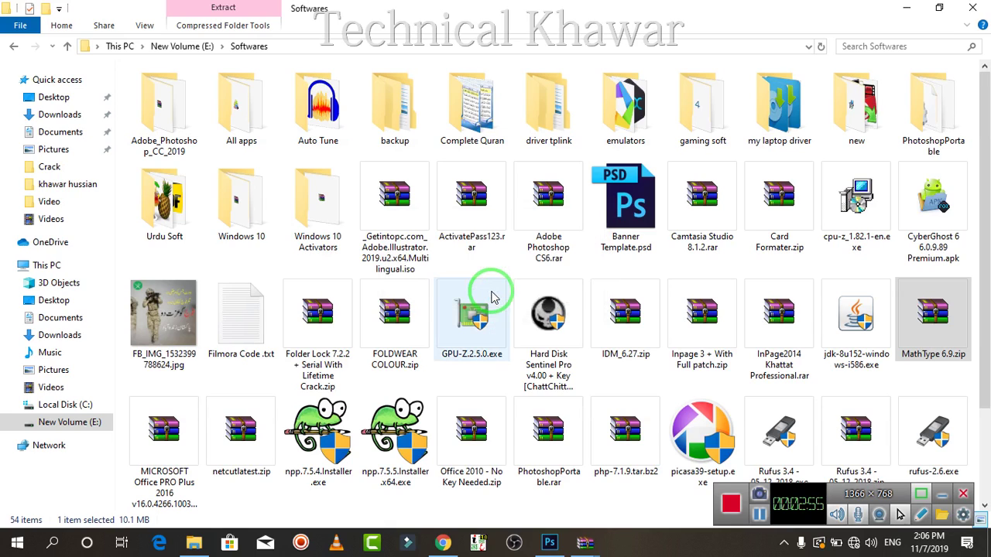
# Minimize the Softwares folder window to reveal the desktop.
pyautogui.click(904, 8)
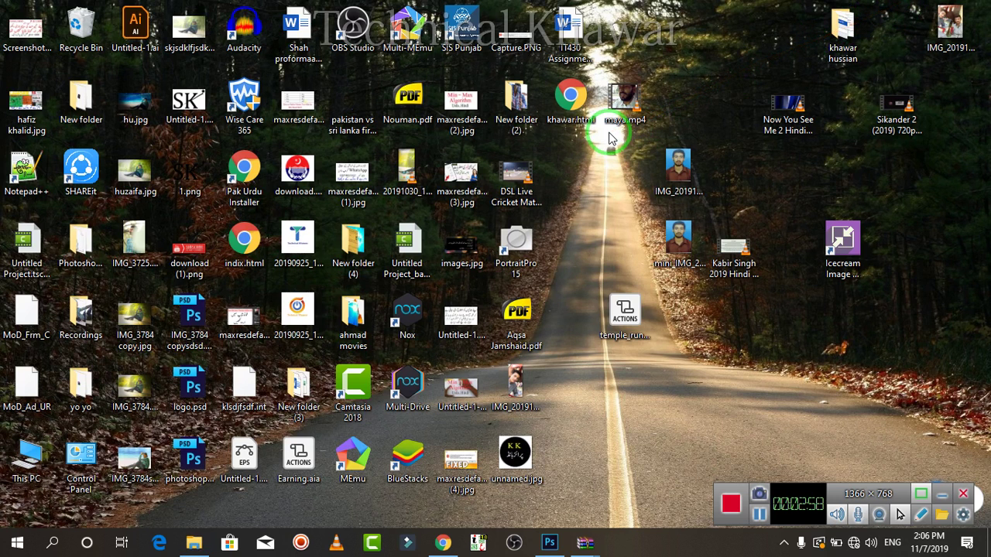
pyautogui.click(521, 192)
pyautogui.press('n')
pyautogui.press('n')
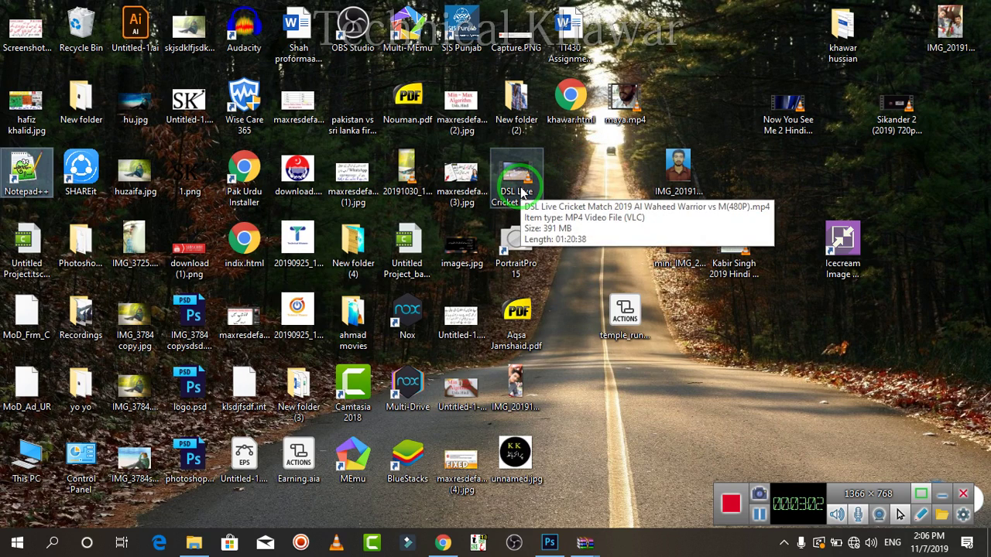
pyautogui.press('n')
pyautogui.press('n')
pyautogui.press('n')
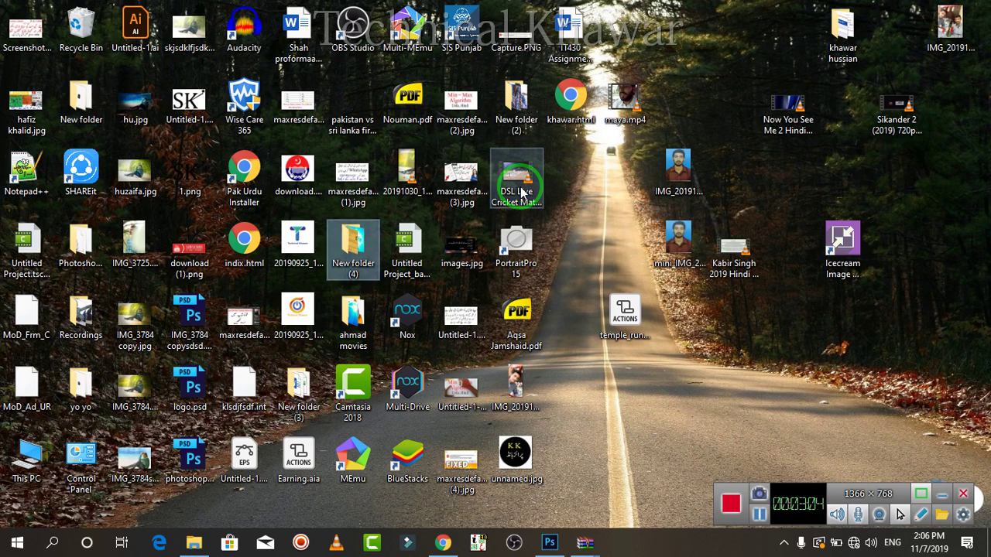
# Search Windows for 'mat' and run MathType as administrator.
pyautogui.click(53, 544)
pyautogui.write('ma')
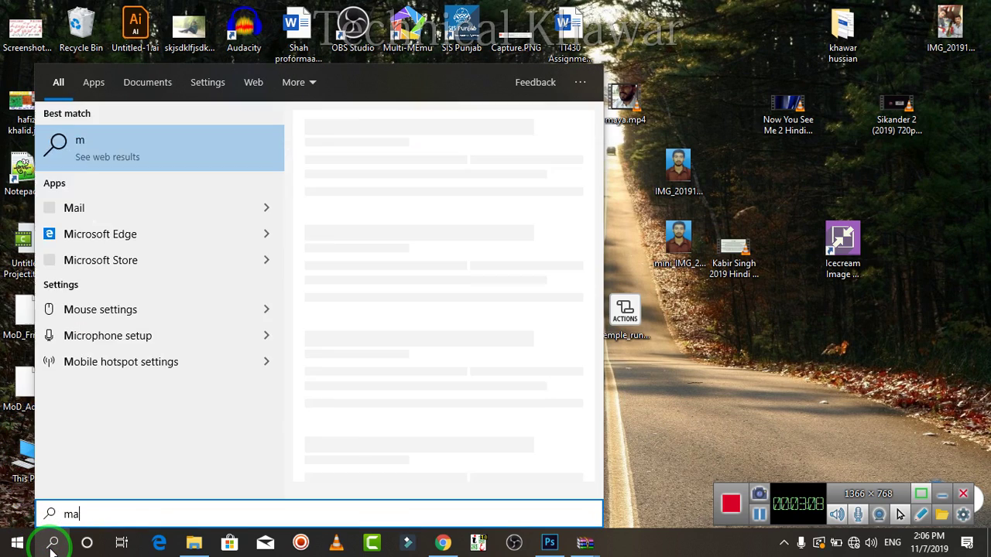
pyautogui.write('t')
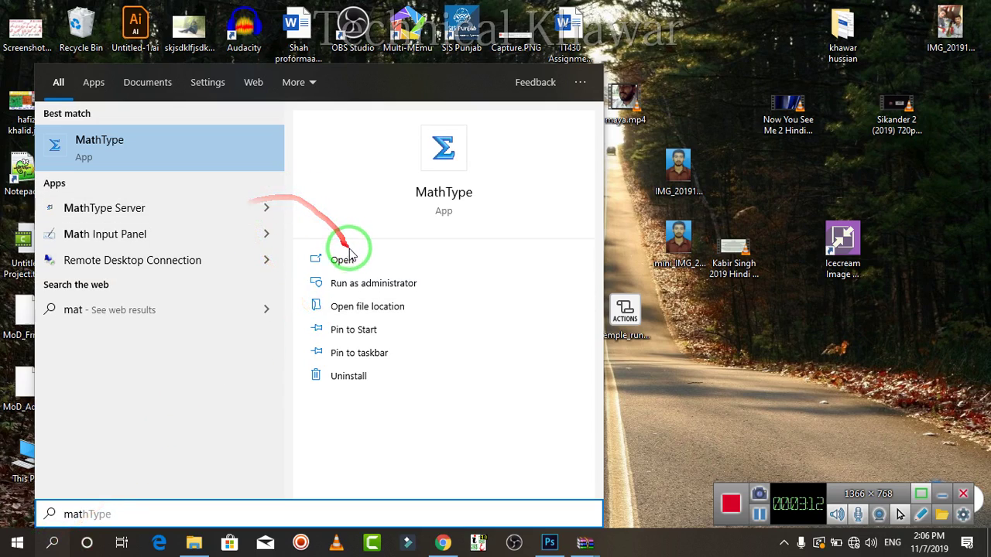
pyautogui.click(373, 293)
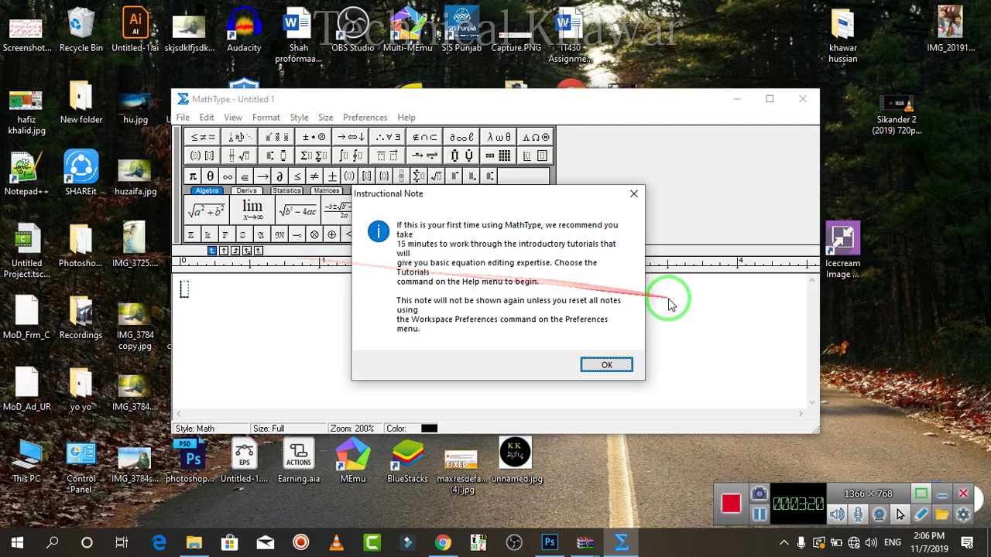
# Dismiss the Instructional Note and insert the quadratic formula template from the Algebra tab.
pyautogui.click(605, 365)
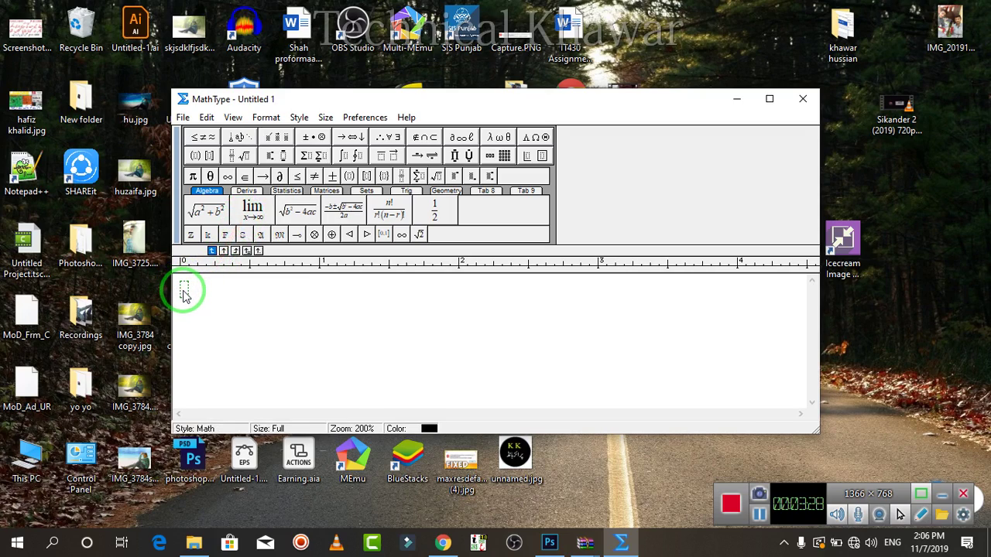
pyautogui.write('khu')
pyautogui.press('BackSpace')
pyautogui.press('BackSpace')
pyautogui.press('BackSpace')
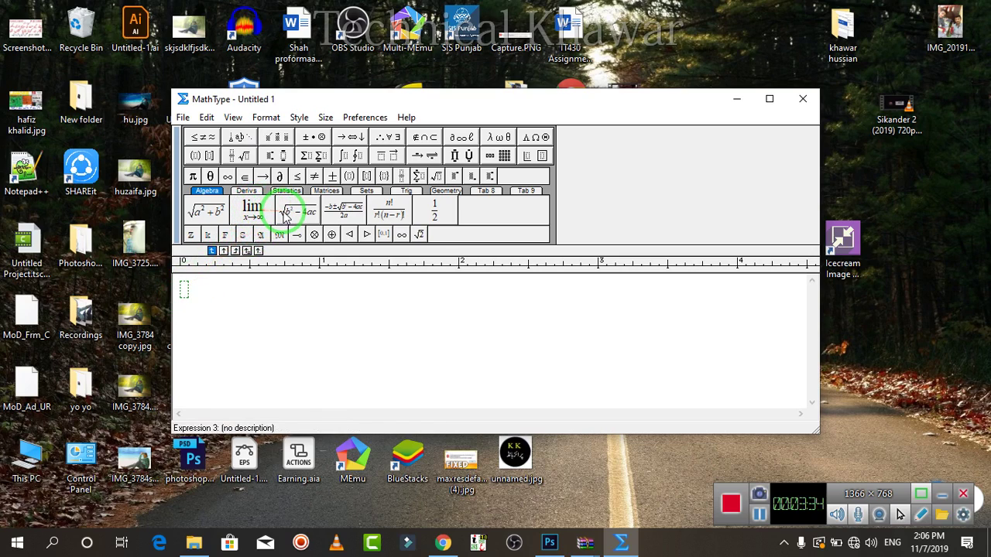
pyautogui.click(333, 221)
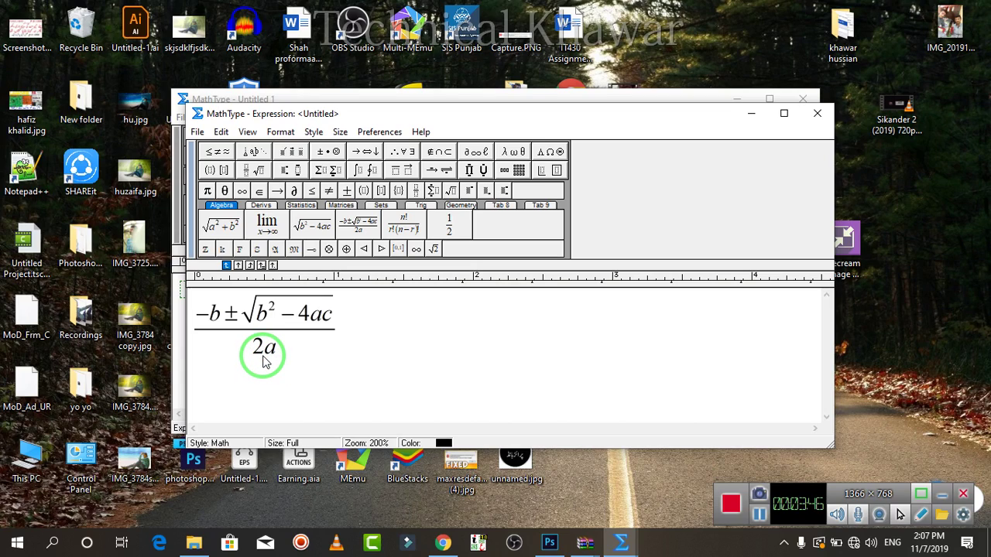
# Change the denominator 2a to 7a and 4ac under the root to 8ac.
pyautogui.press('BackSpace')
pyautogui.write('7')
pyautogui.moveTo(321, 316); pyautogui.dragTo(312, 318)
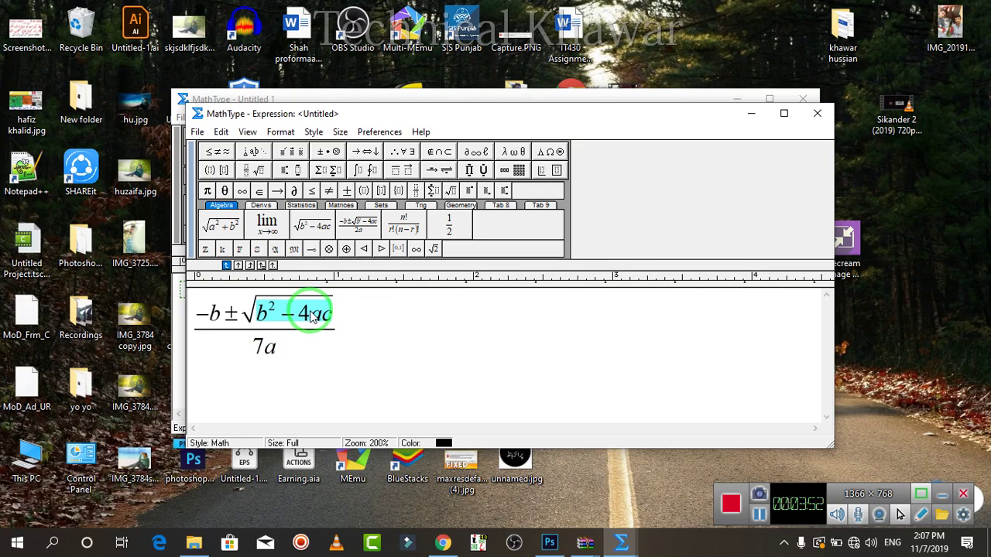
pyautogui.click(312, 318)
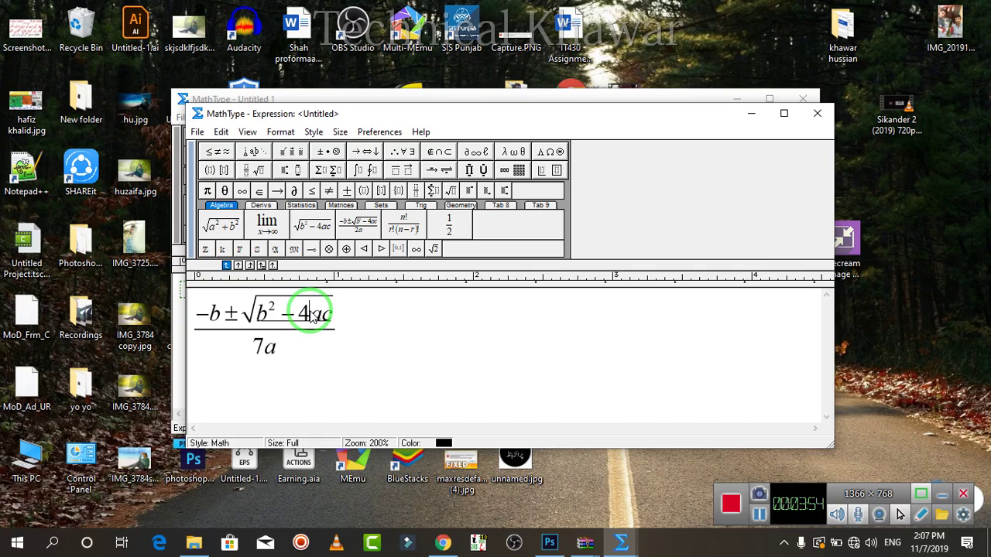
pyautogui.press('BackSpace')
pyautogui.write('8')
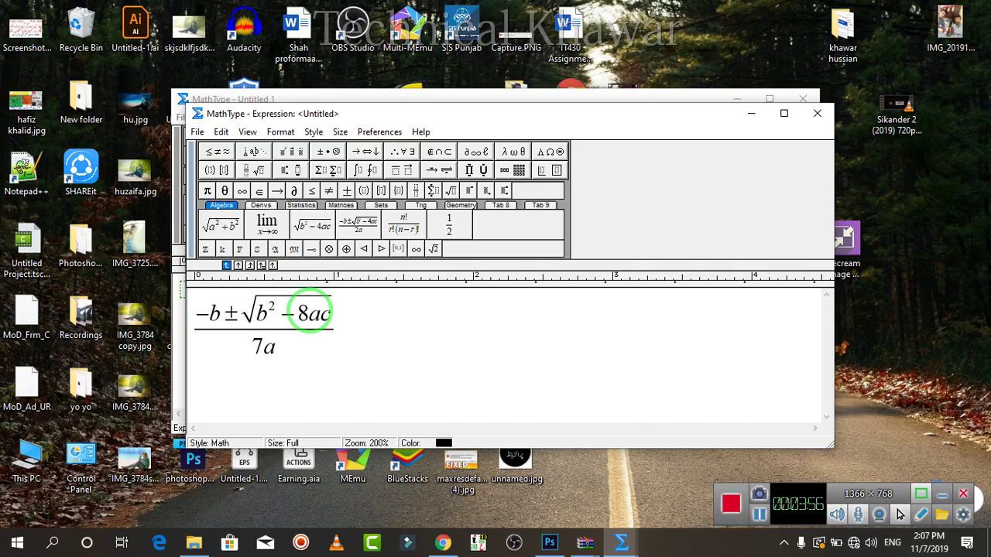
# Select the entire edited equation with Ctrl+A.
pyautogui.click(232, 327)
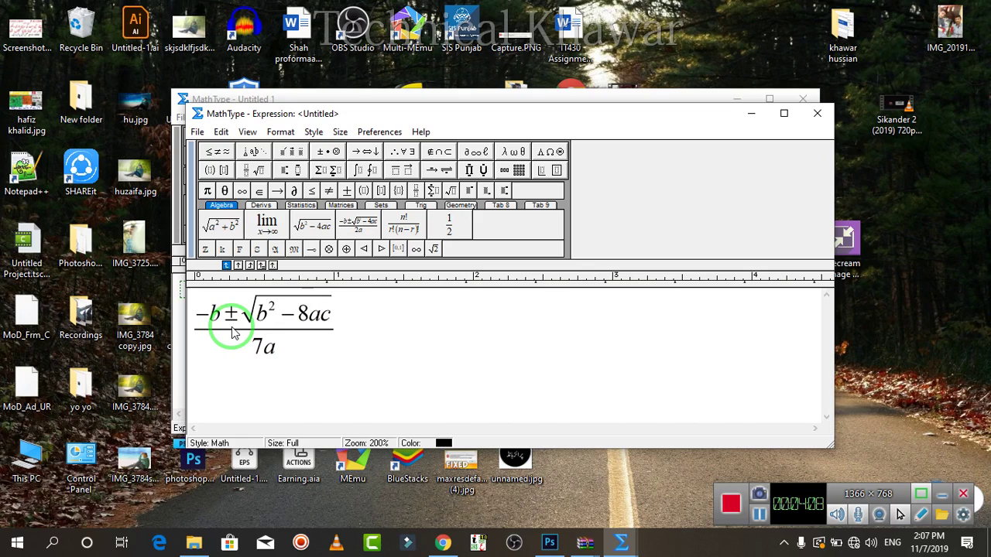
pyautogui.click(233, 333)
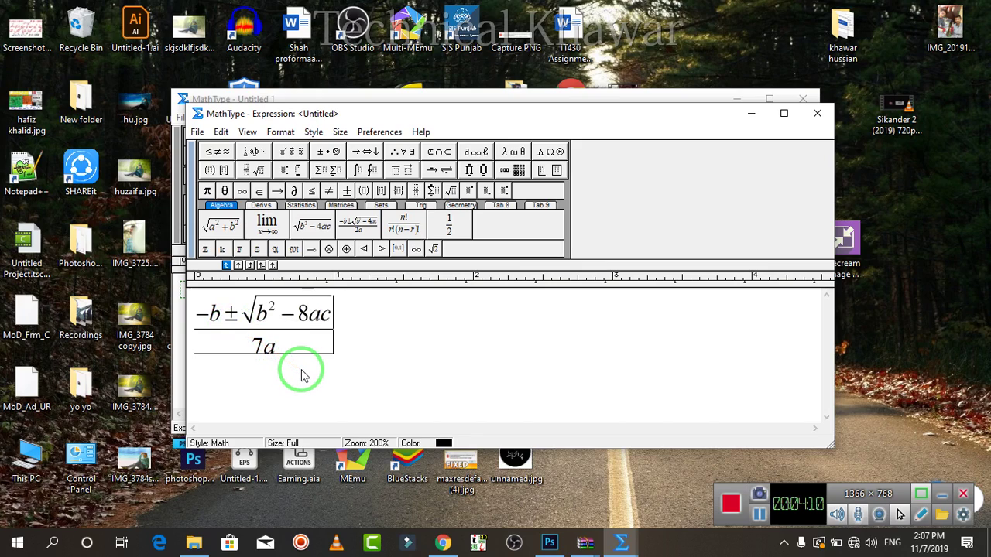
pyautogui.hotkey('ctrl', 'a')
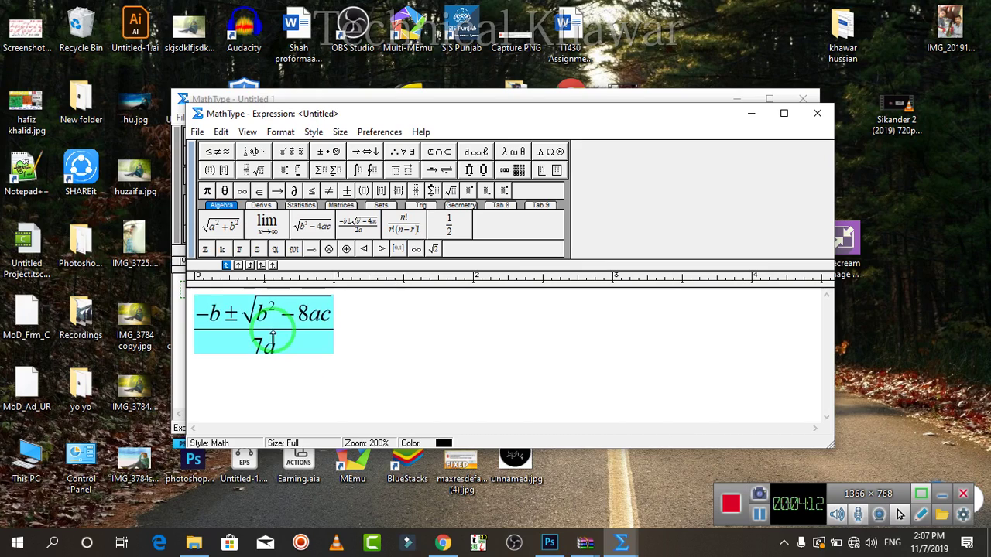
pyautogui.click(45, 546)
# Launch Word from the taskbar search, decline the default-program prompt, and start a blank document beside the equation.
pyautogui.write('wor')
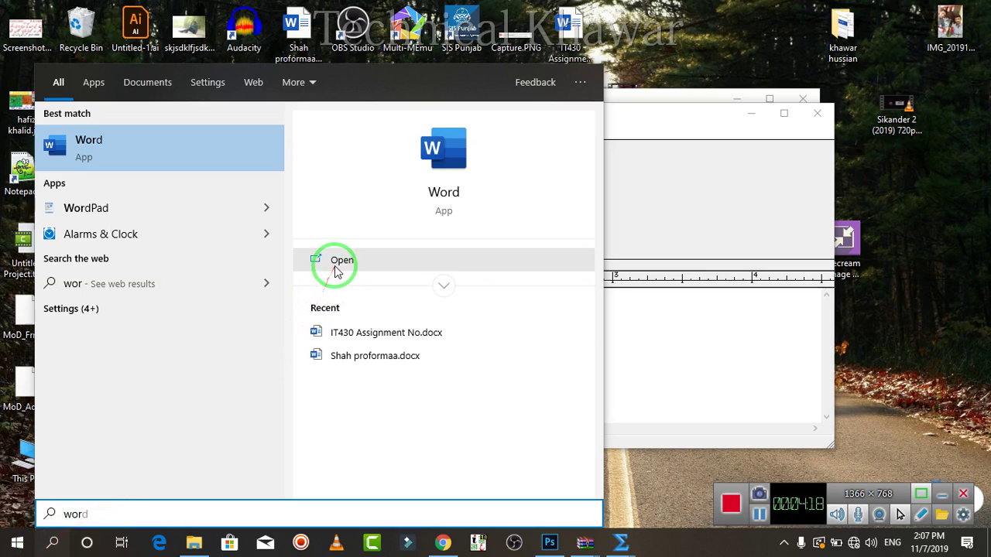
pyautogui.click(337, 267)
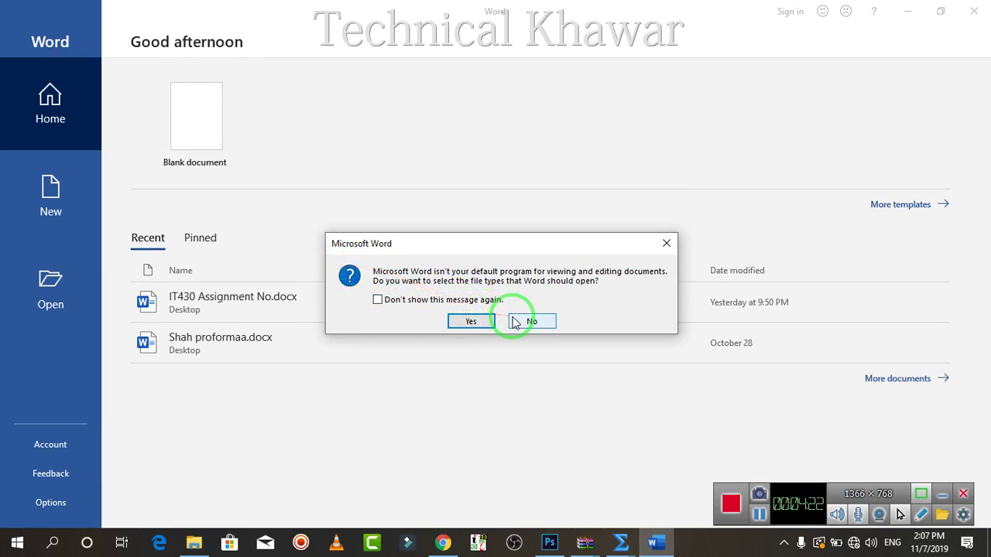
pyautogui.click(515, 320)
pyautogui.click(215, 146)
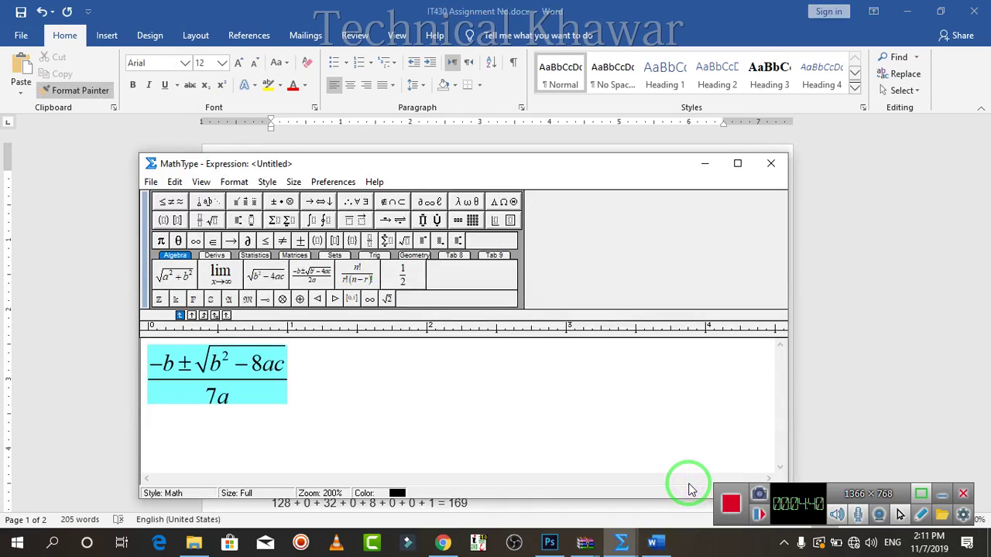
pyautogui.moveTo(690, 483); pyautogui.dragTo(472, 439)
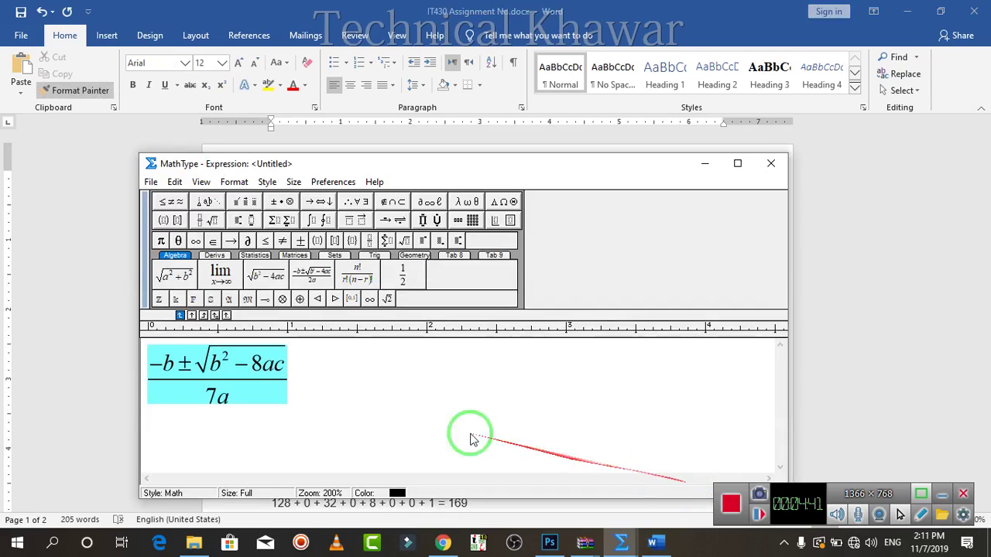